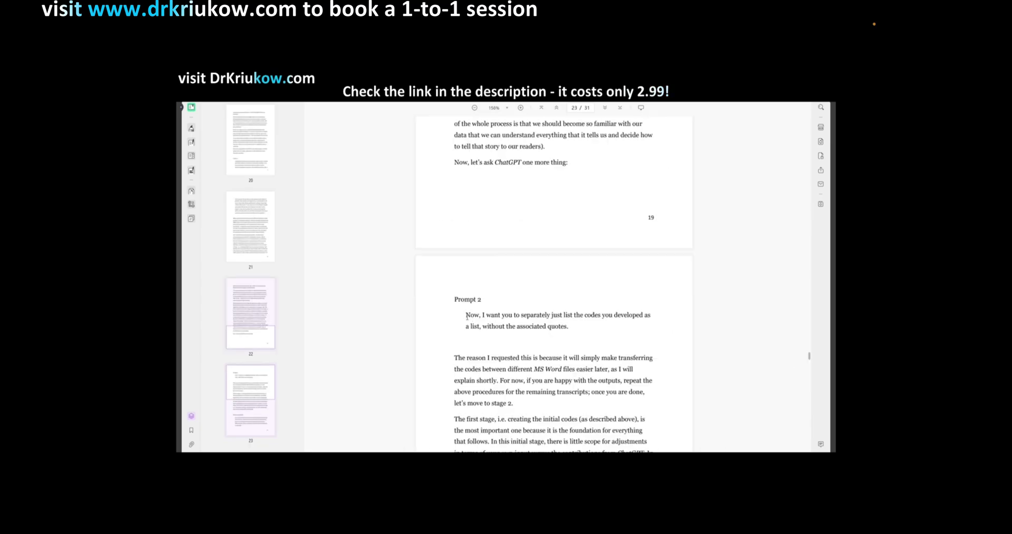
Copy the Prompt 2 text from the PDF guide.
drag(465, 315, 572, 327)
right_click(540, 329)
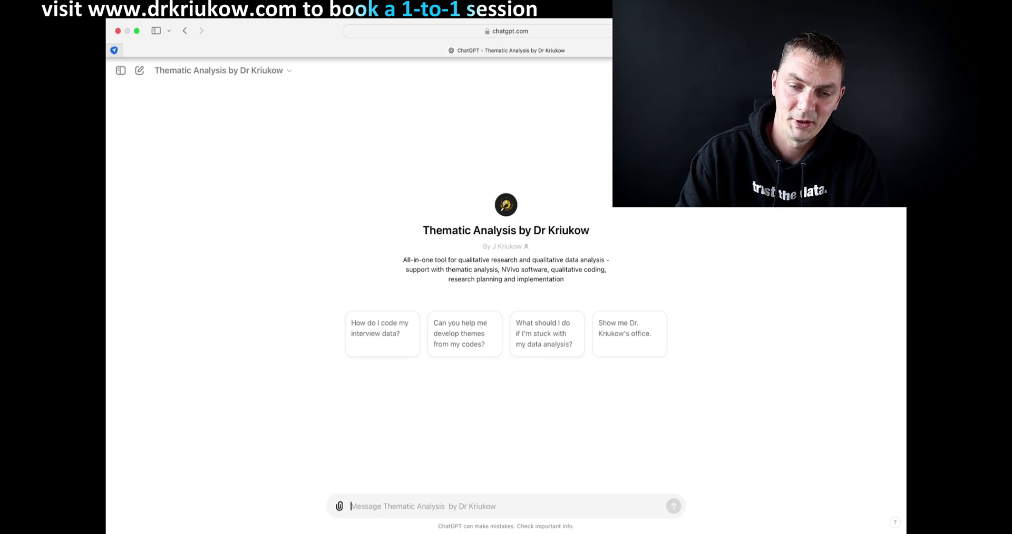
Paste the category-grouping prompt and the restaurant challenge code list into the message box.
right_click(445, 506)
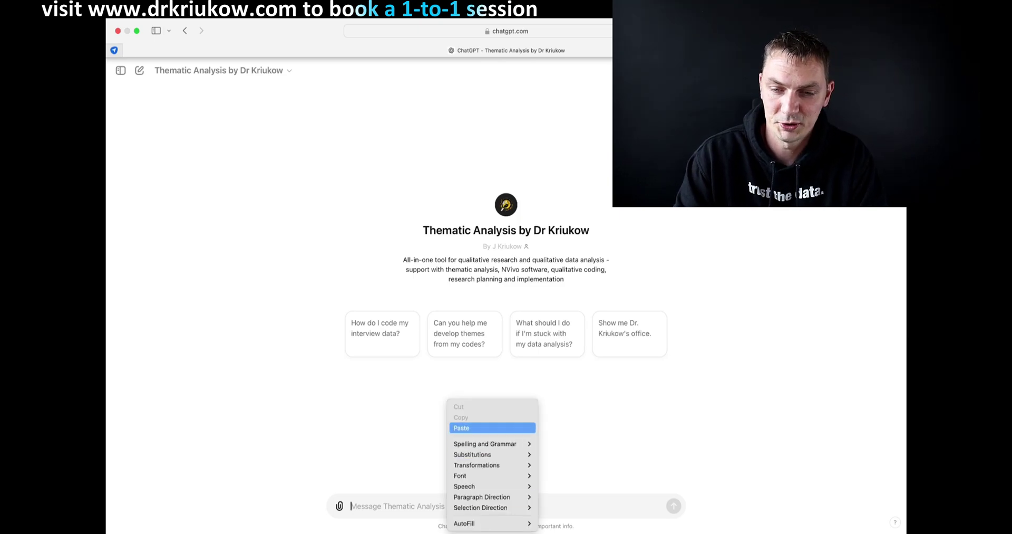
click(475, 428)
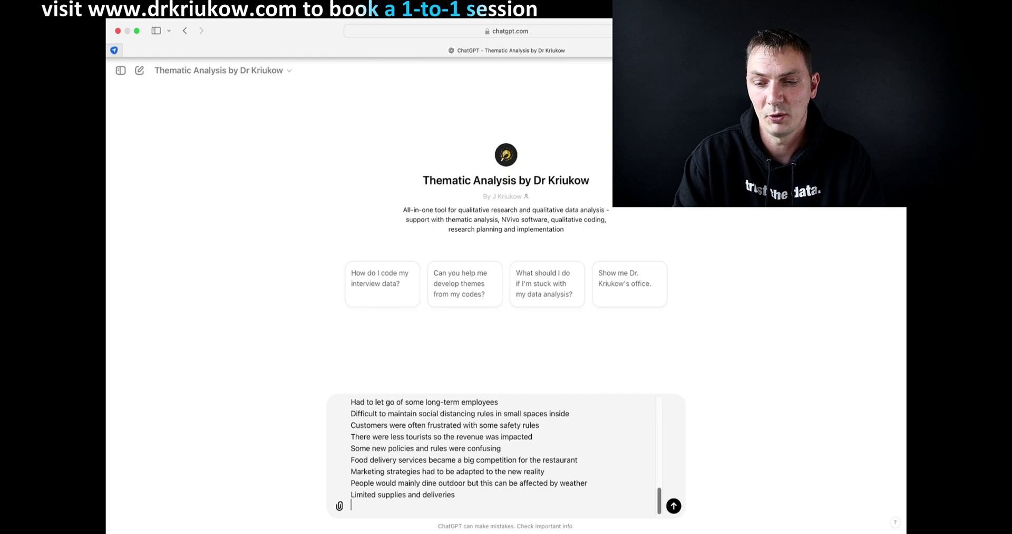
scroll(495, 453, up, 5)
scroll(496, 453, up, 5)
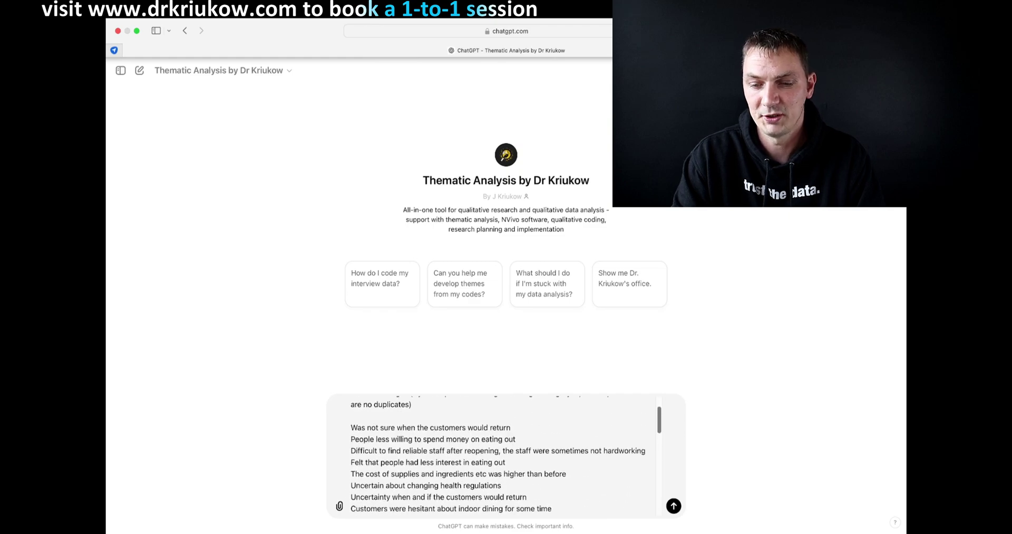
scroll(496, 454, down, 10)
scroll(496, 453, up, 10)
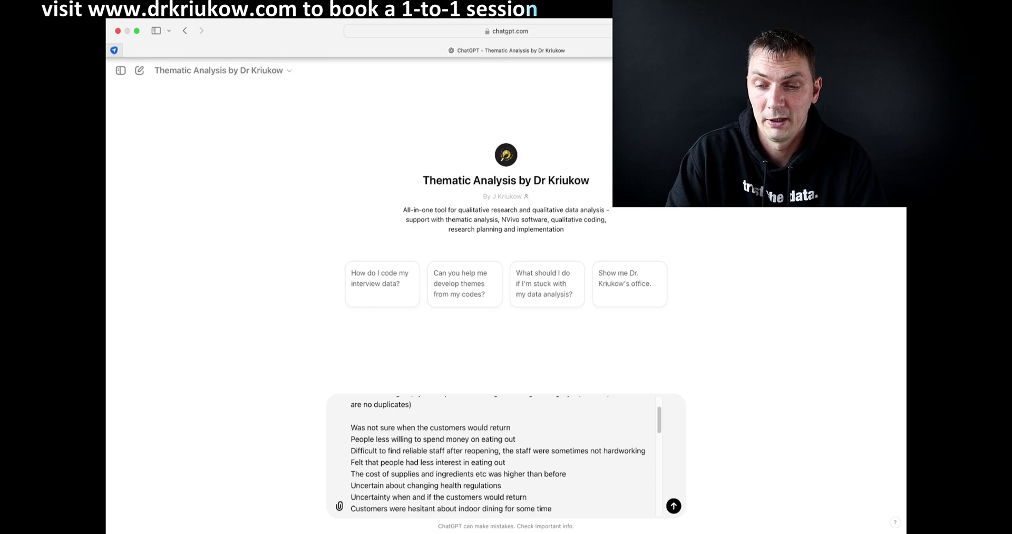
scroll(503, 456, up, 3)
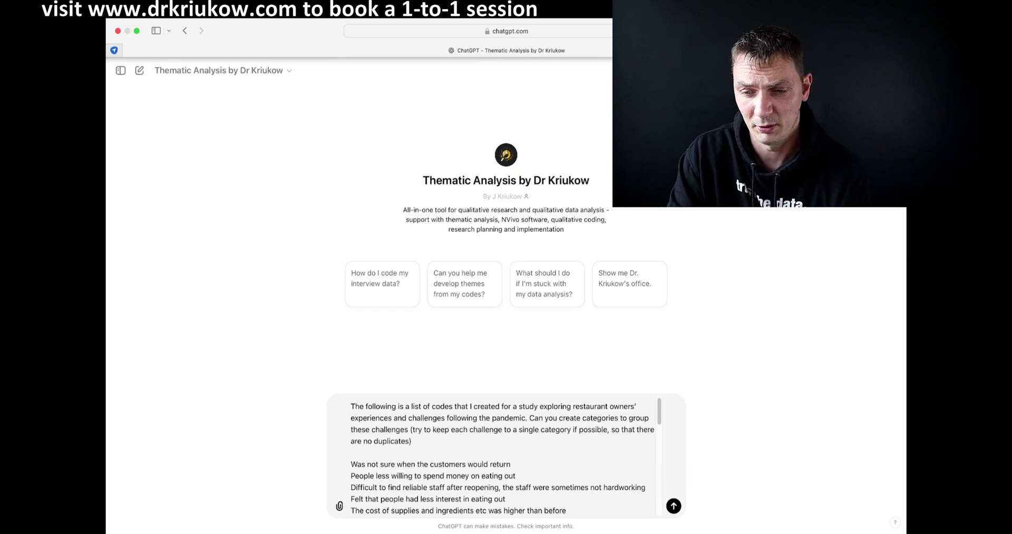
Send the categorising prompt and review the seven themes, from Customer Behavior and Uncertainty to External Factors.
scroll(503, 454, down, 10)
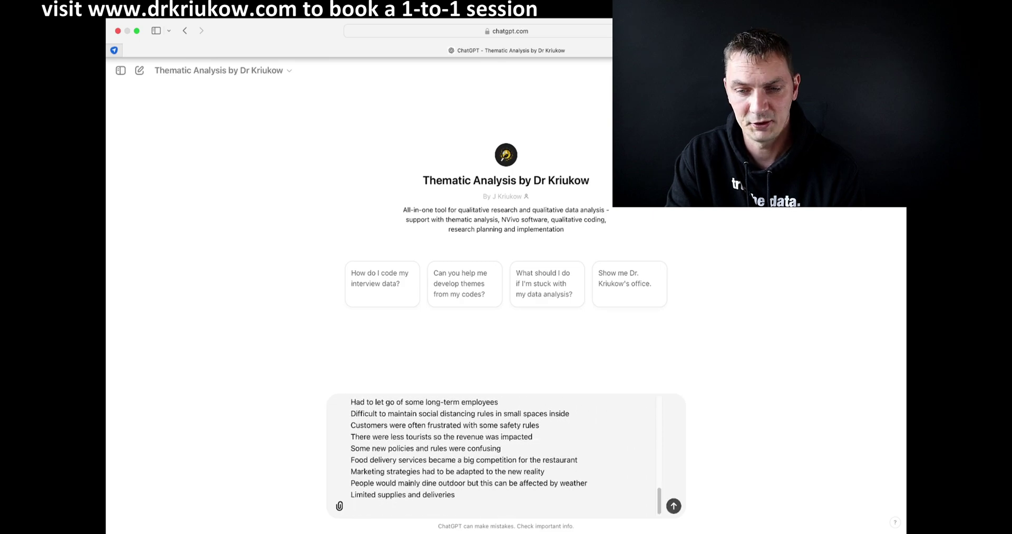
key(Return)
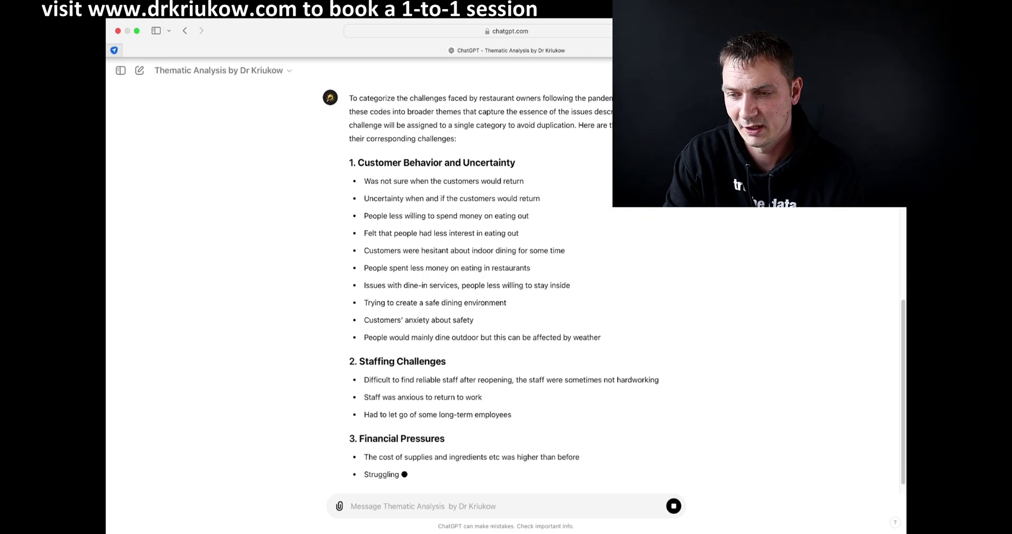
scroll(506, 285, up, 2)
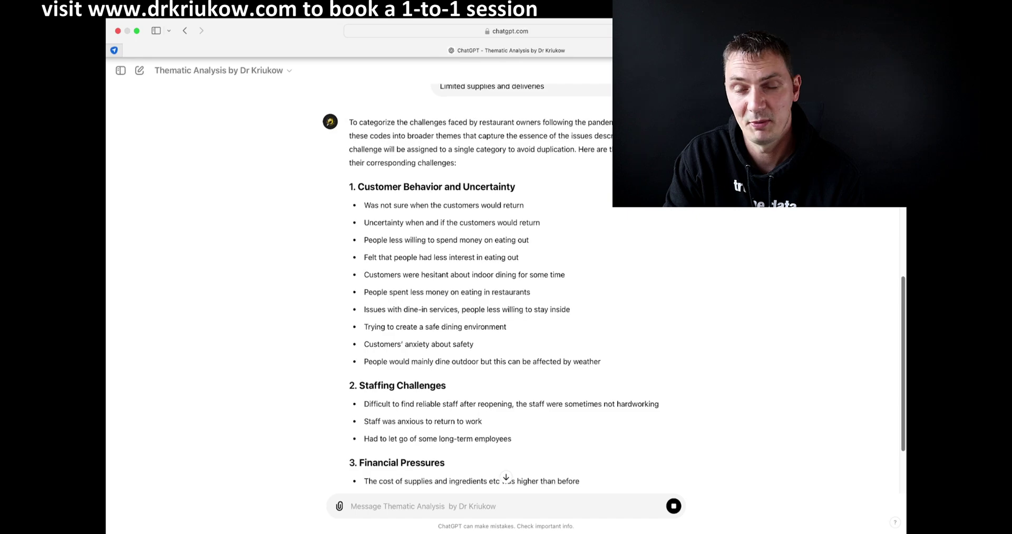
scroll(507, 284, down, 5)
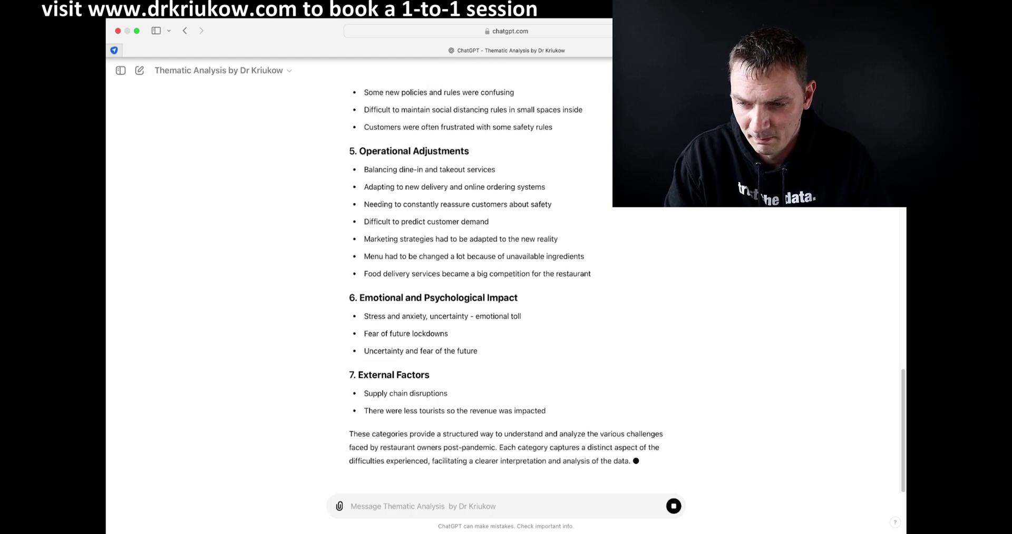
scroll(506, 290, up, 2)
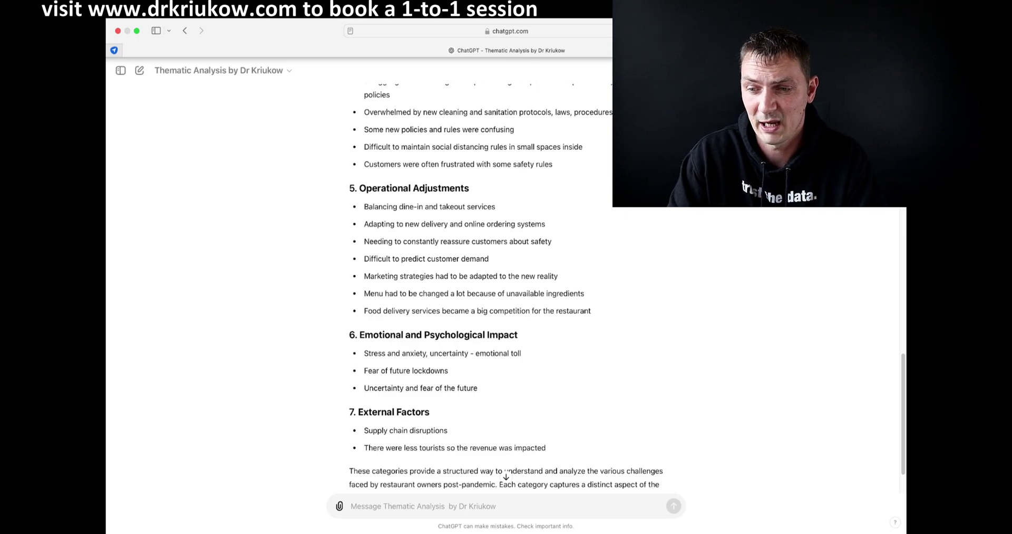
scroll(506, 285, up, 15)
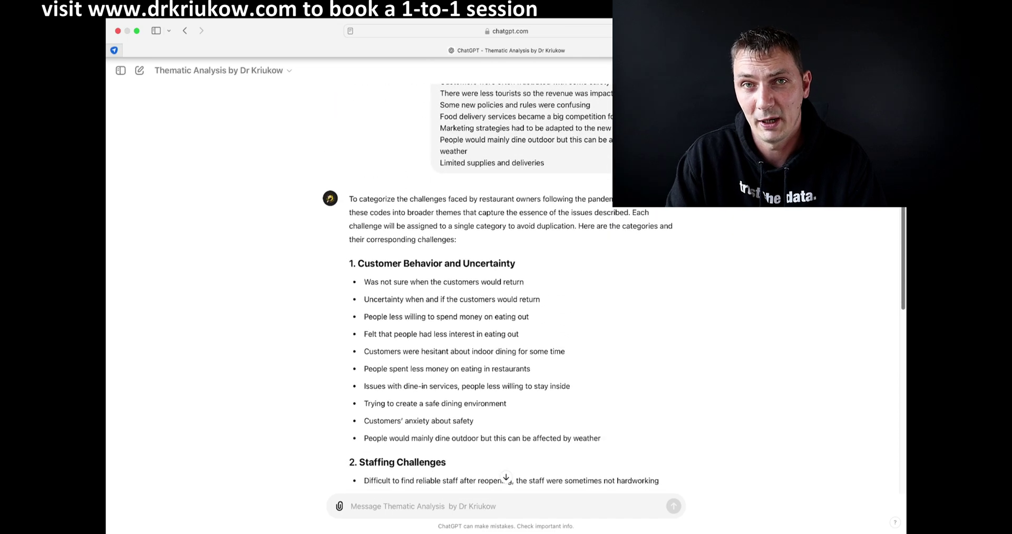
scroll(506, 284, down, 15)
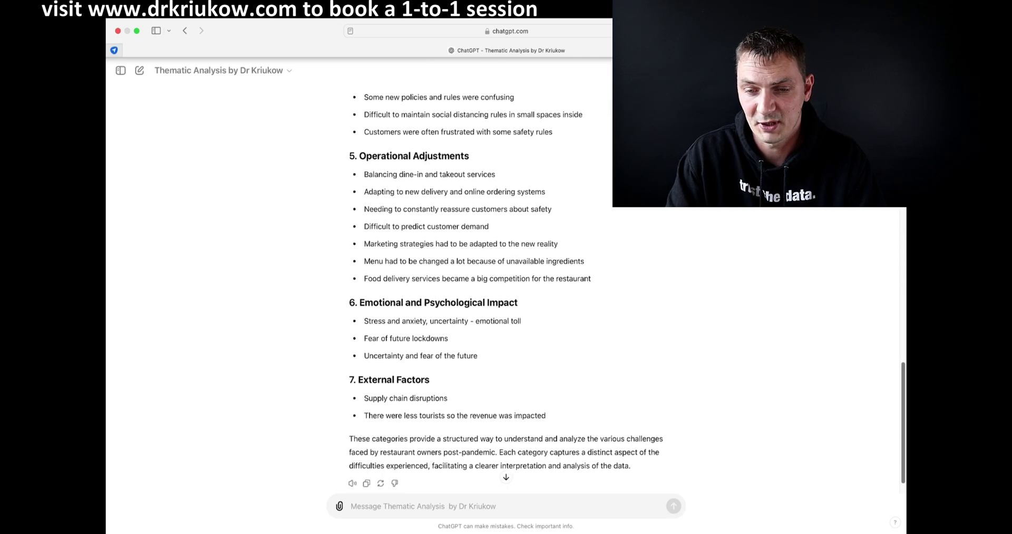
scroll(491, 287, up, 15)
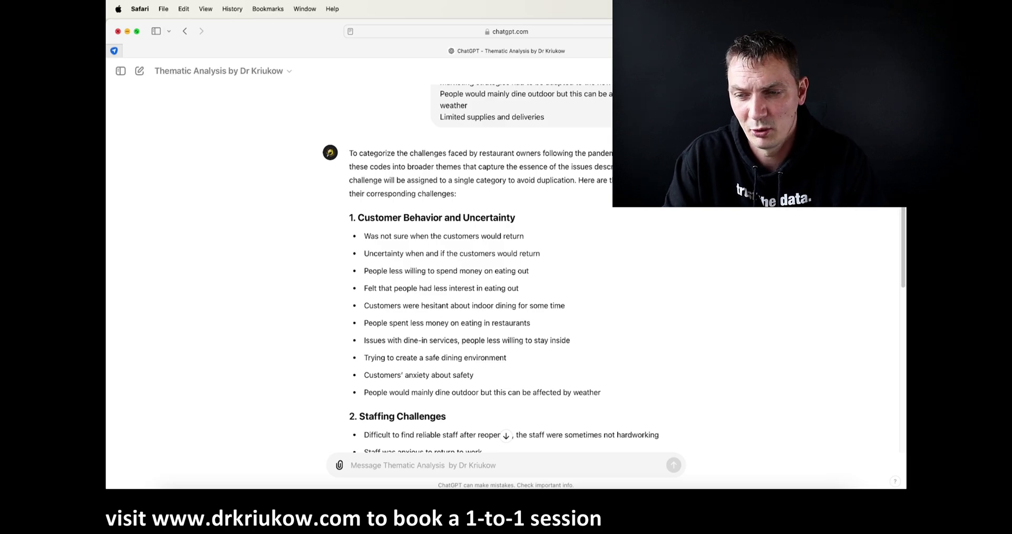
scroll(507, 269, down, 2)
scroll(506, 269, down, 1)
scroll(490, 269, down, 1)
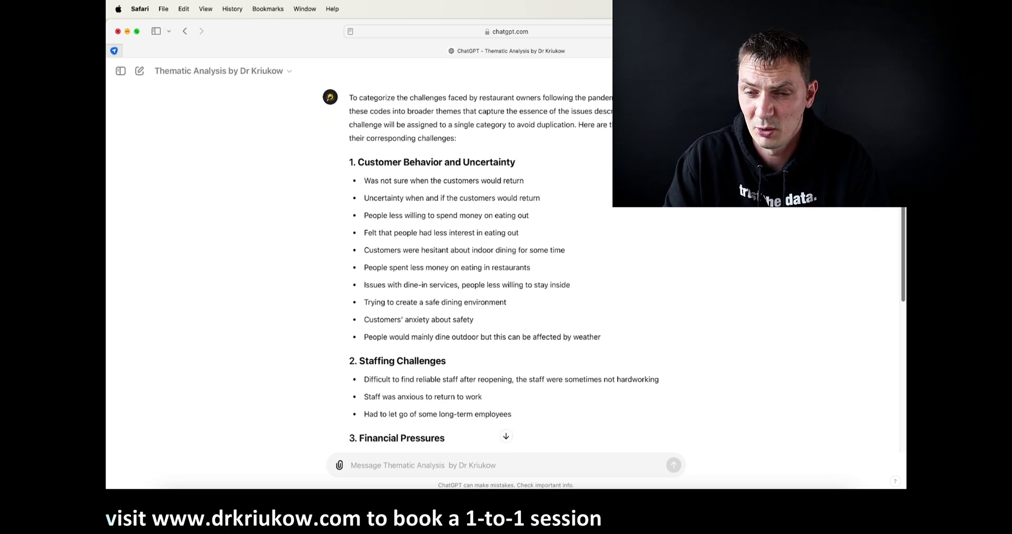
scroll(507, 268, up, 1)
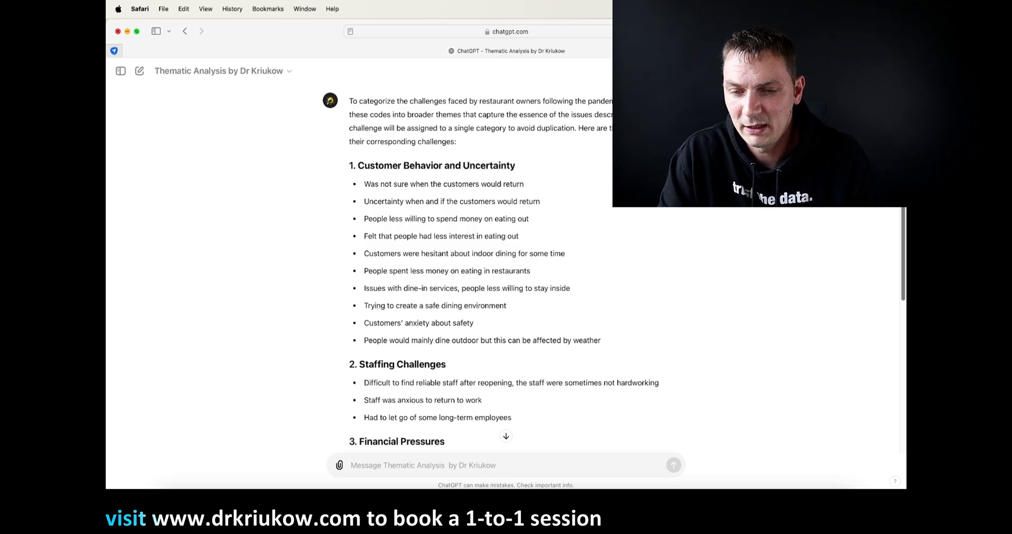
scroll(506, 264, up, 1)
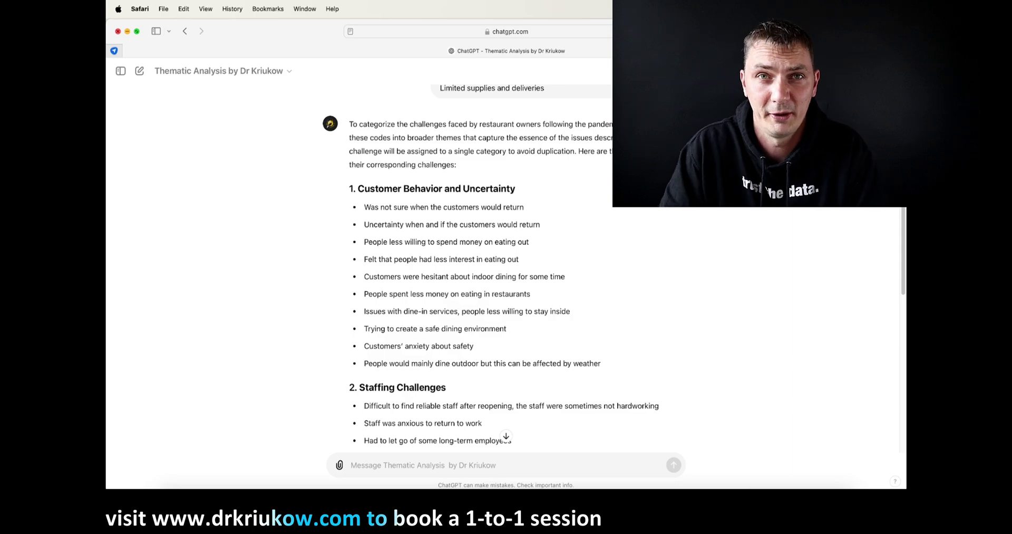
Send the request for succinct rewordings of the outdoor-dining-affected-by-weather code.
text(Now, I will be giving you individual codes and I want you to give me suggestions to make them sound more succinct, clean them up a little bit:  People would mainly dine outdoor but this can be affected by weather)
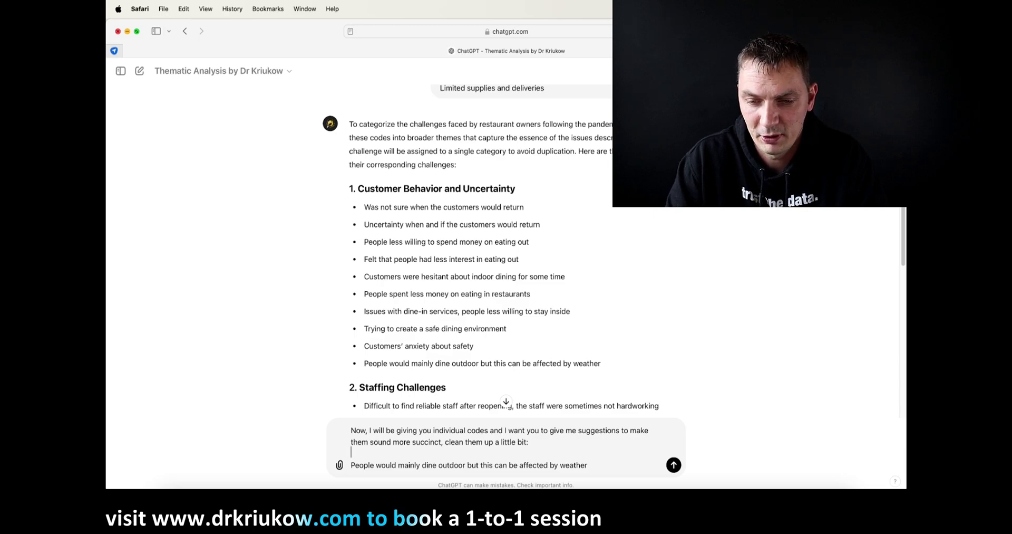
click(528, 442)
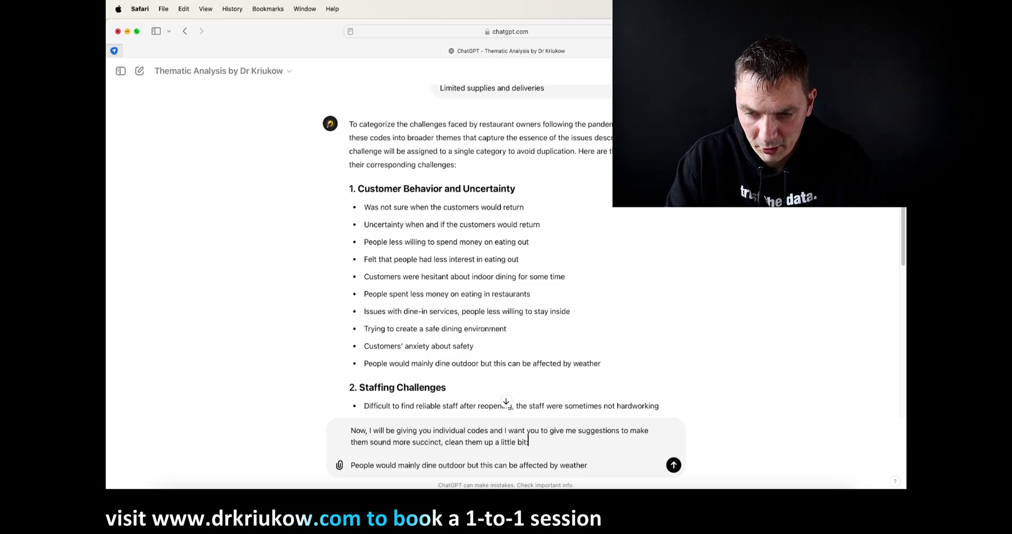
click(588, 465)
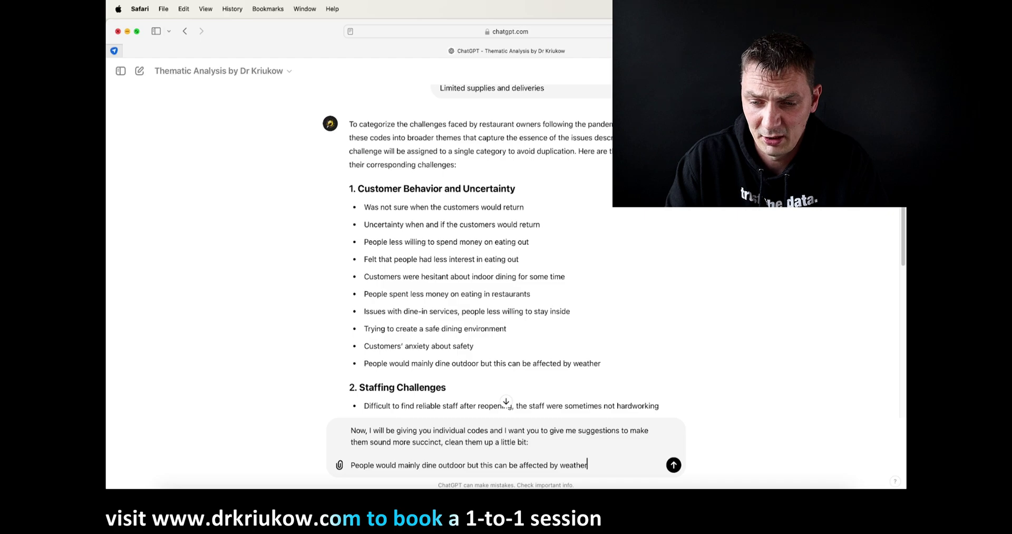
key(Return)
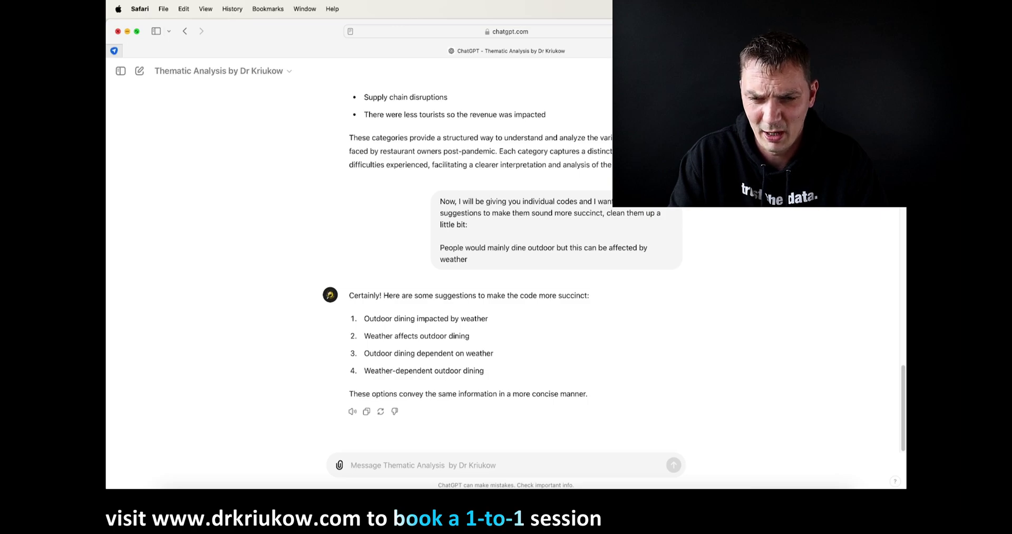
Select the 'Struggling with enforcing and implementing new policies' bullet under Regulations and Compliance.
drag(489, 318, 364, 318)
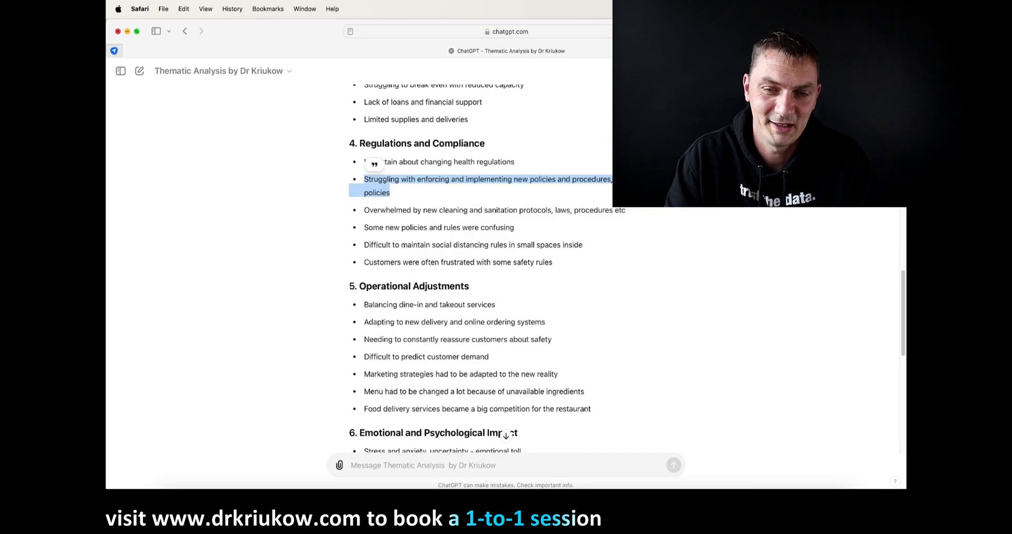
Copy the policy-enforcement code, such as mask policies, into a new message and send it.
right_click(366, 182)
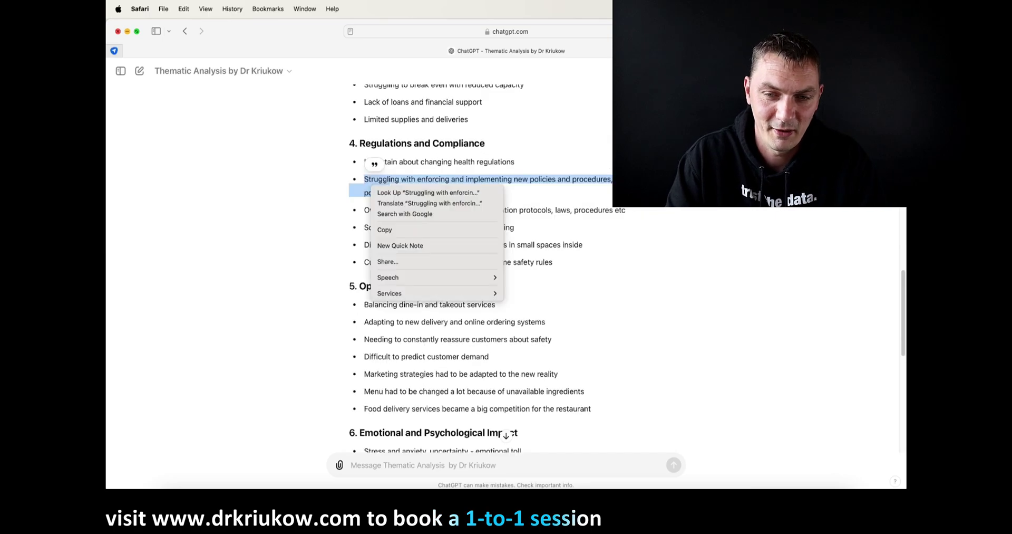
click(390, 230)
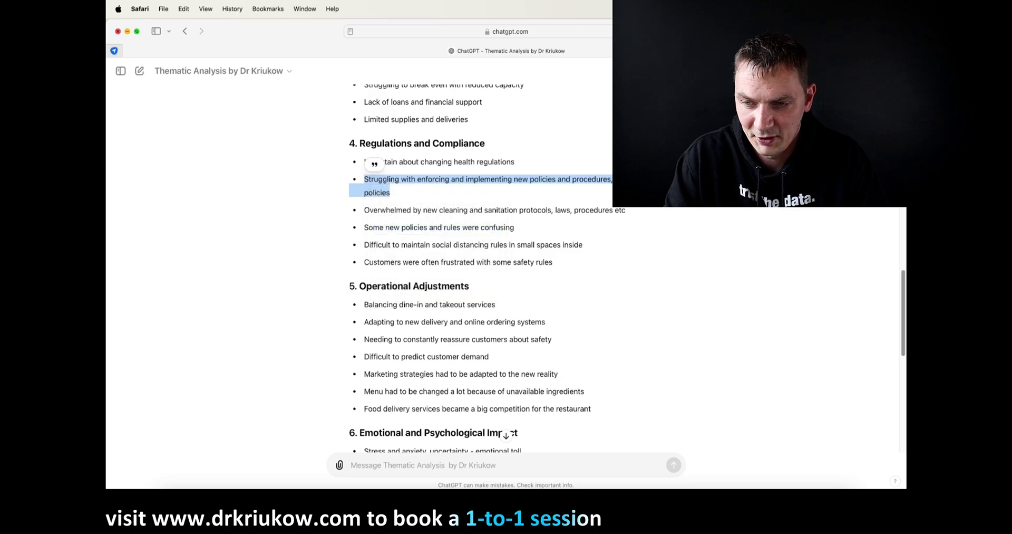
scroll(506, 264, down, 1)
click(506, 436)
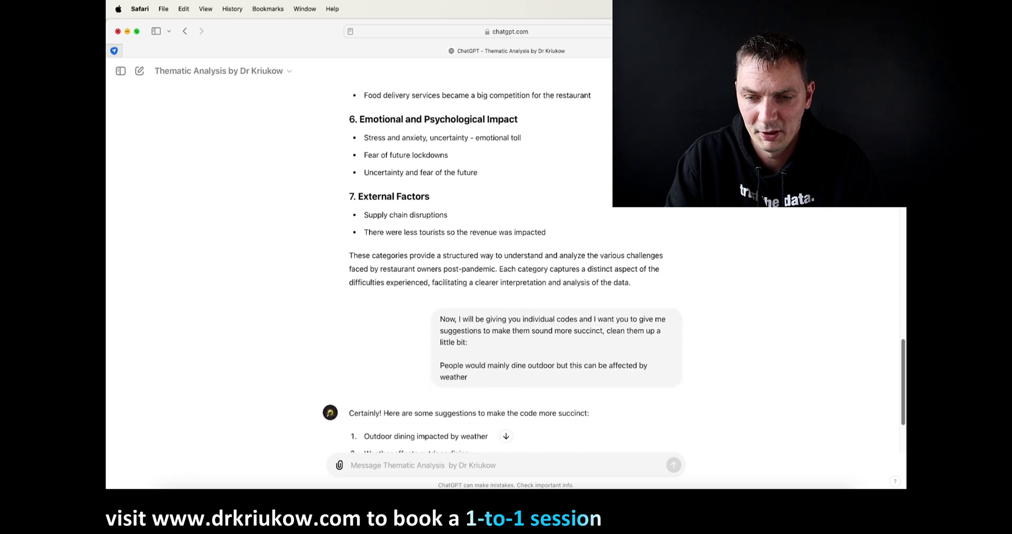
right_click(498, 465)
click(527, 397)
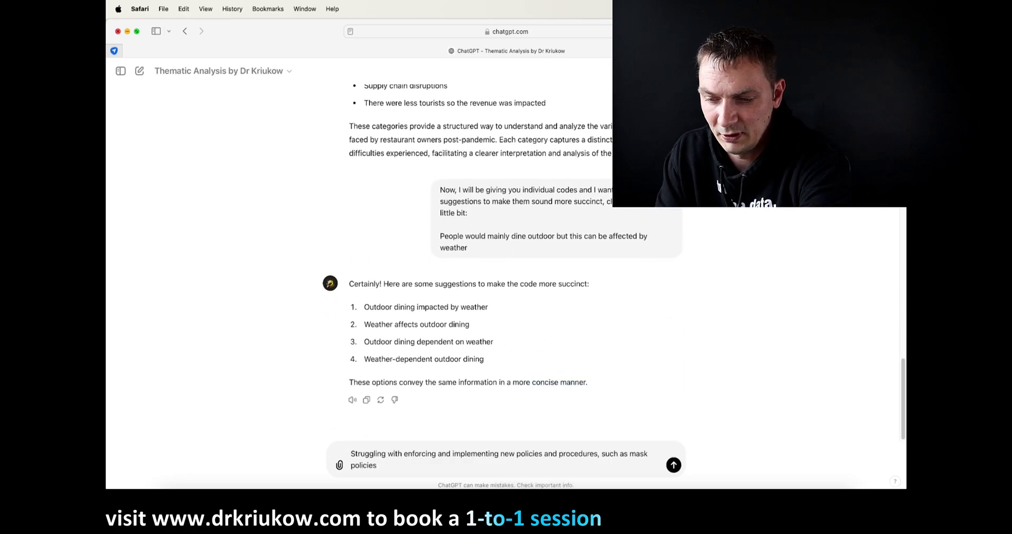
key(Return)
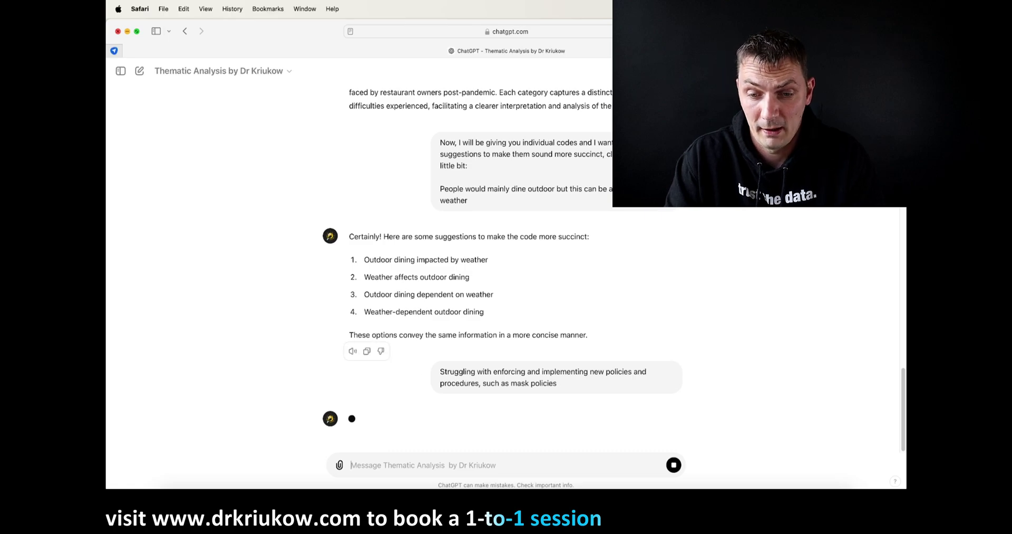